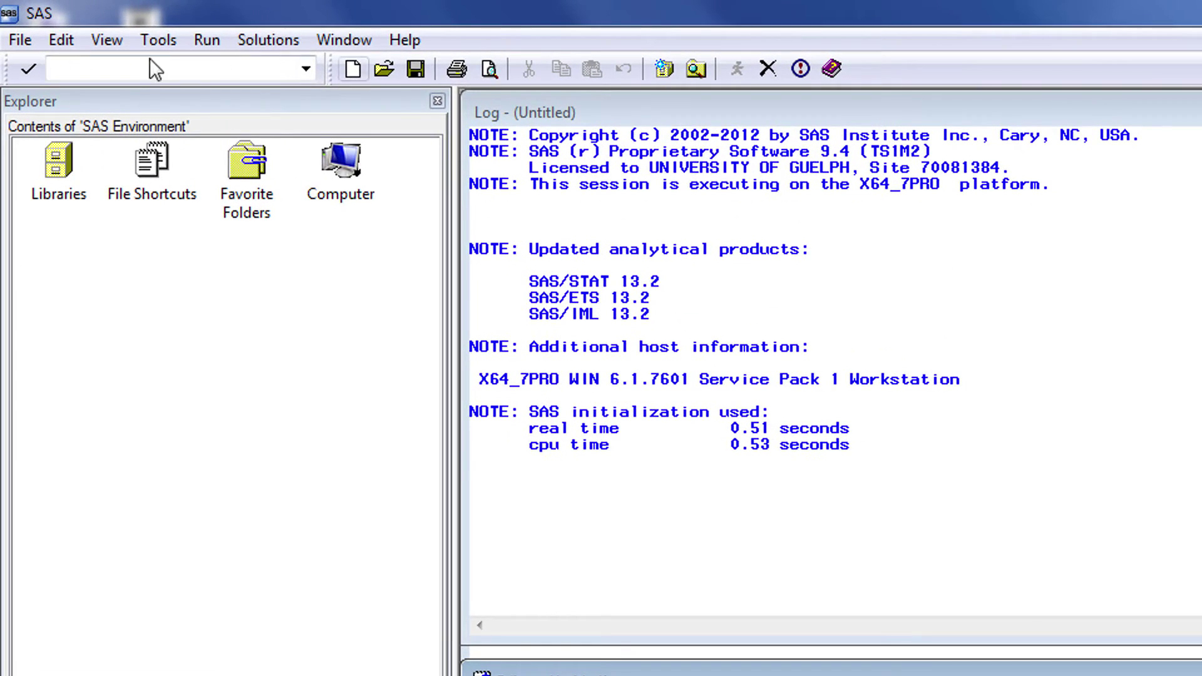
# Reopen overview-model.sas from the recent files list and submit it to run GLIMMIX
pyautogui.click(18, 40)
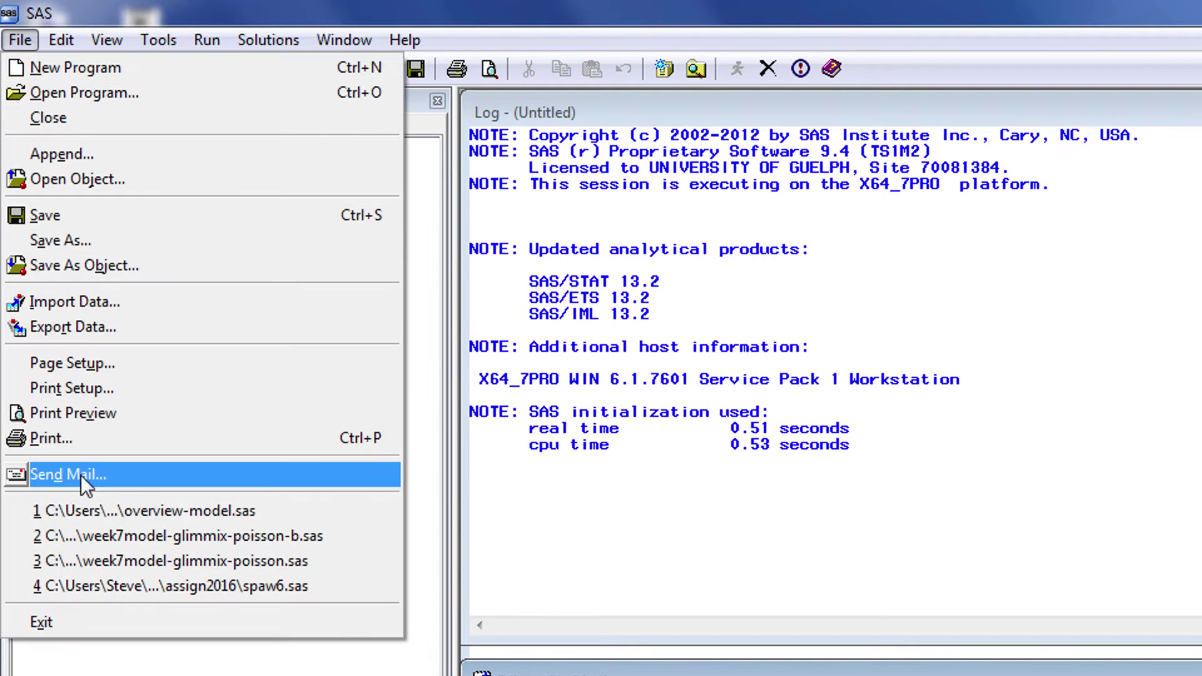
pyautogui.click(94, 510)
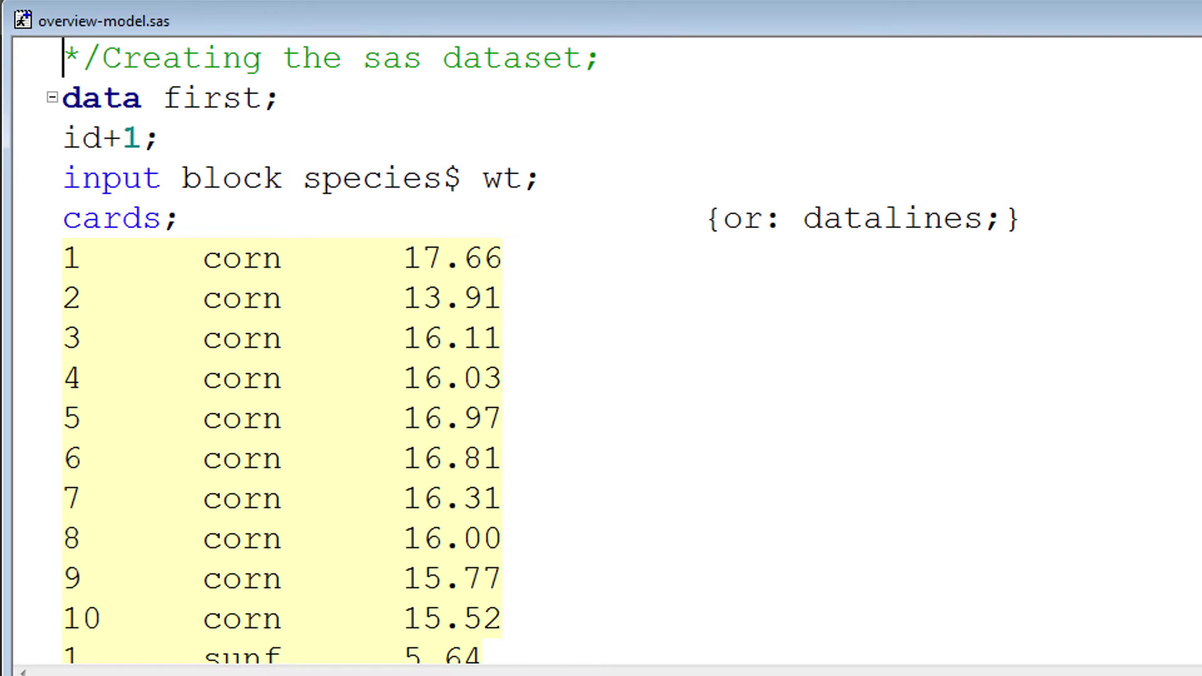
pyautogui.press('F8')
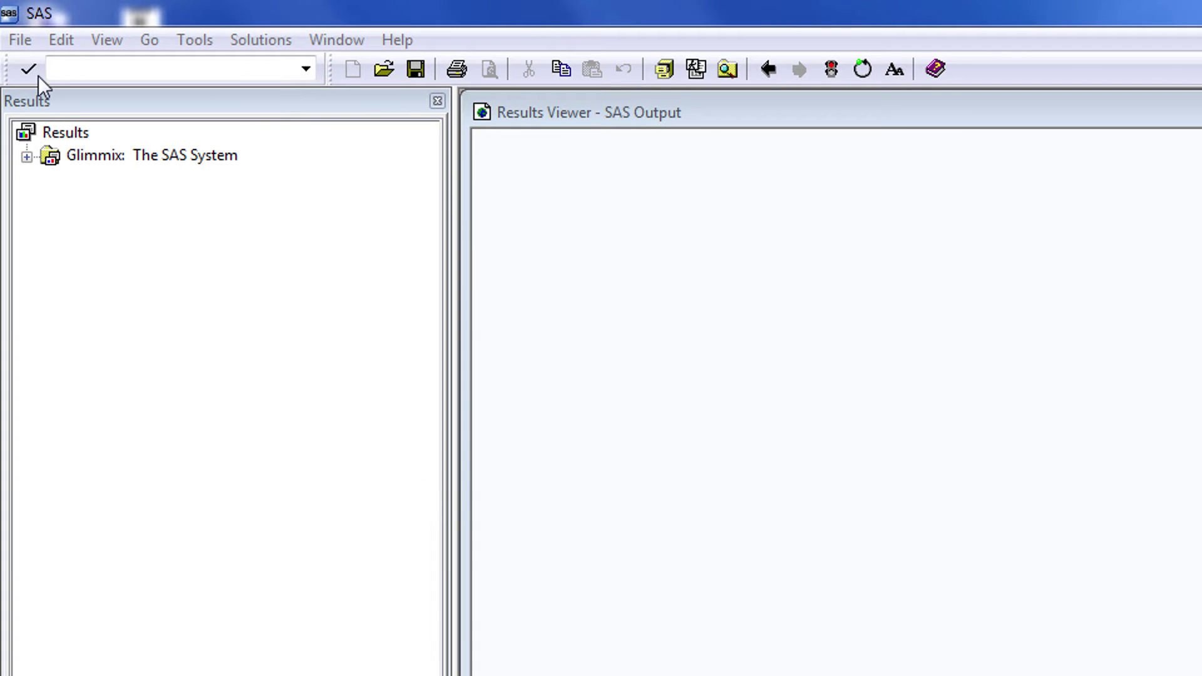
# Copy the species Least Squares Means table from the Glimmix output in Results Viewer
pyautogui.click(17, 41)
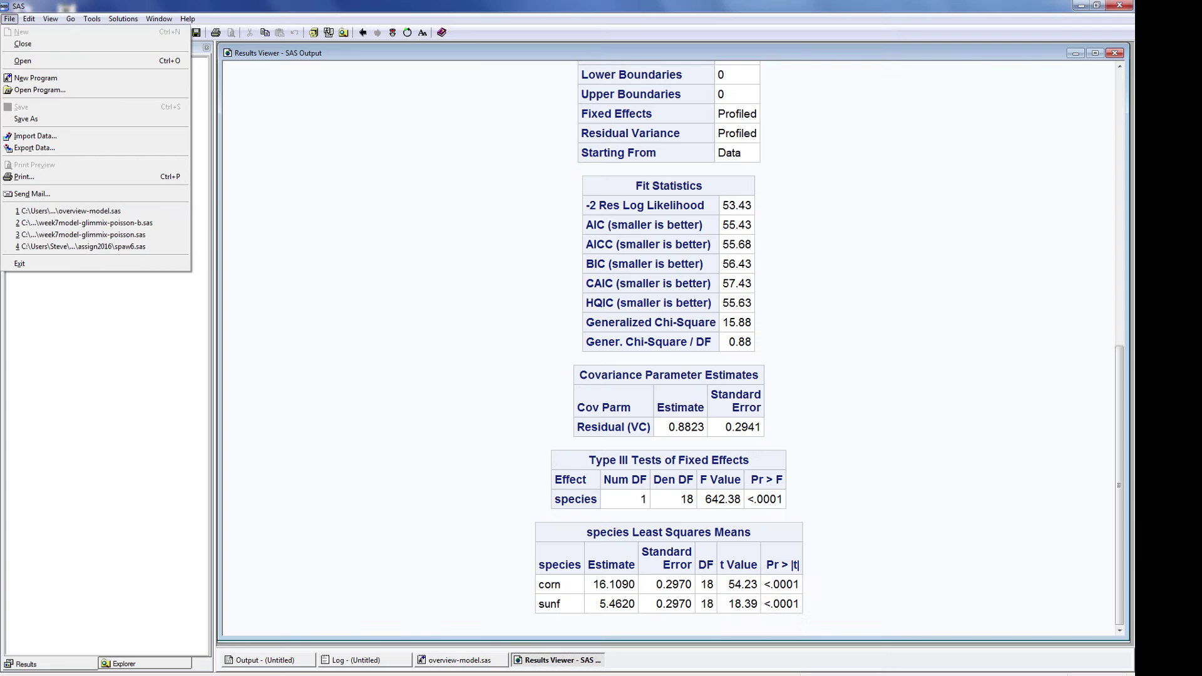
pyautogui.press('Escape')
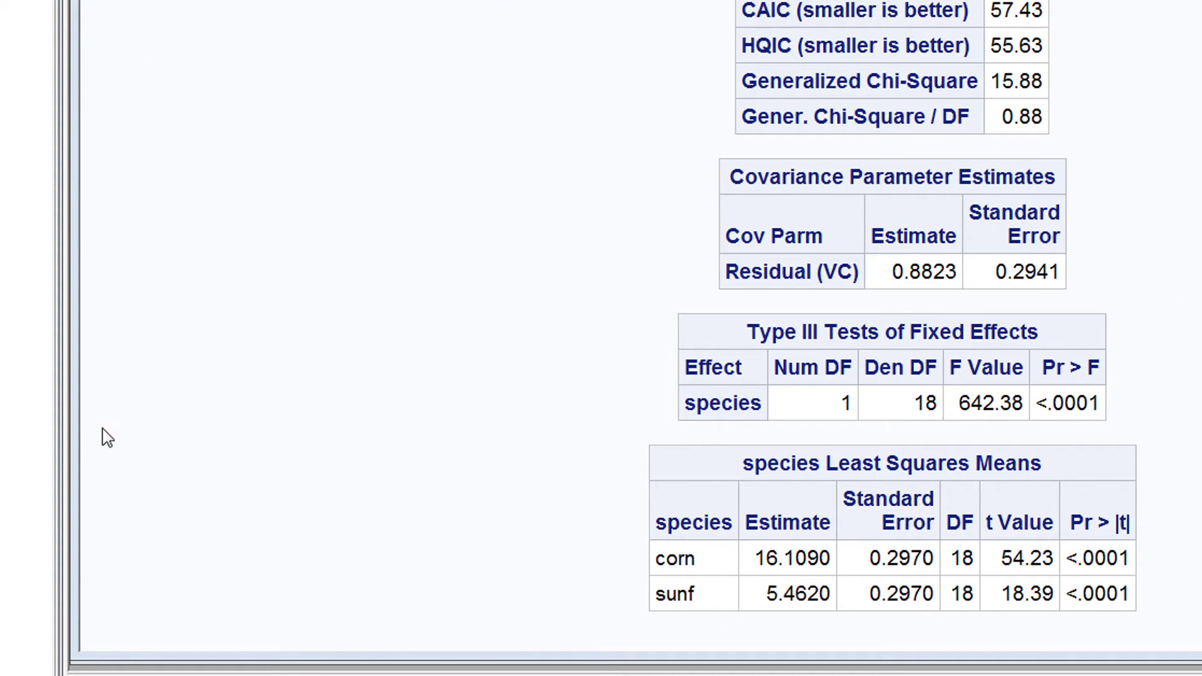
pyautogui.moveTo(102, 444); pyautogui.dragTo(94, 669)
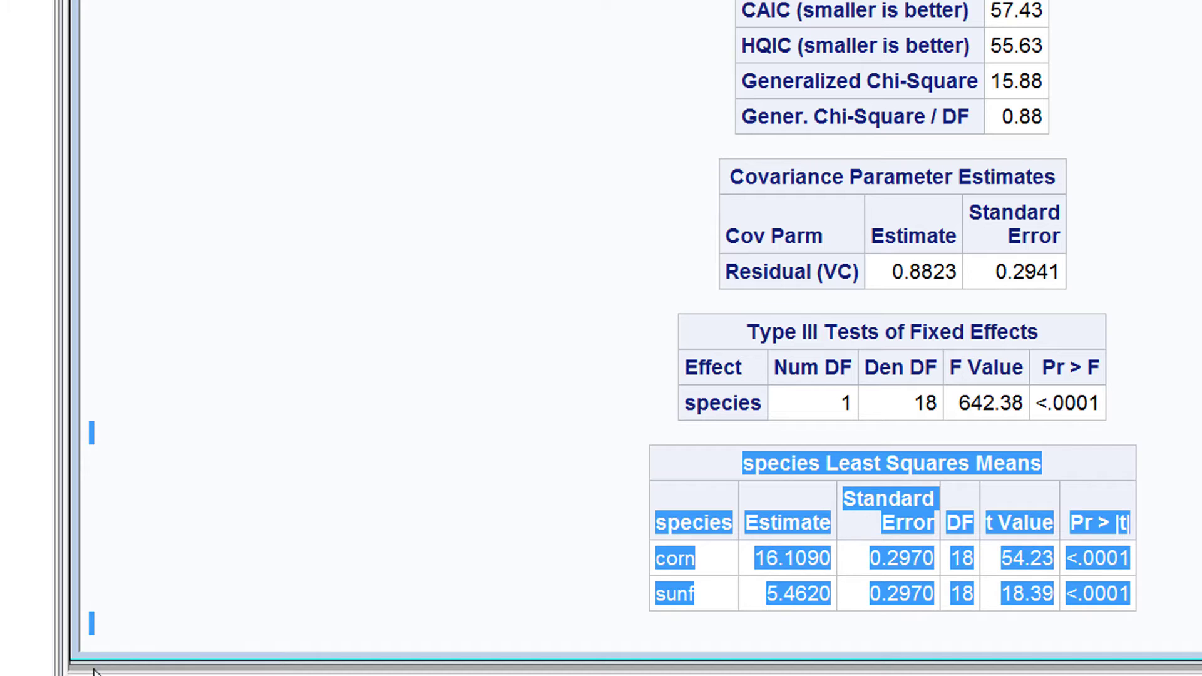
pyautogui.rightClick(161, 527)
pyautogui.click(209, 565)
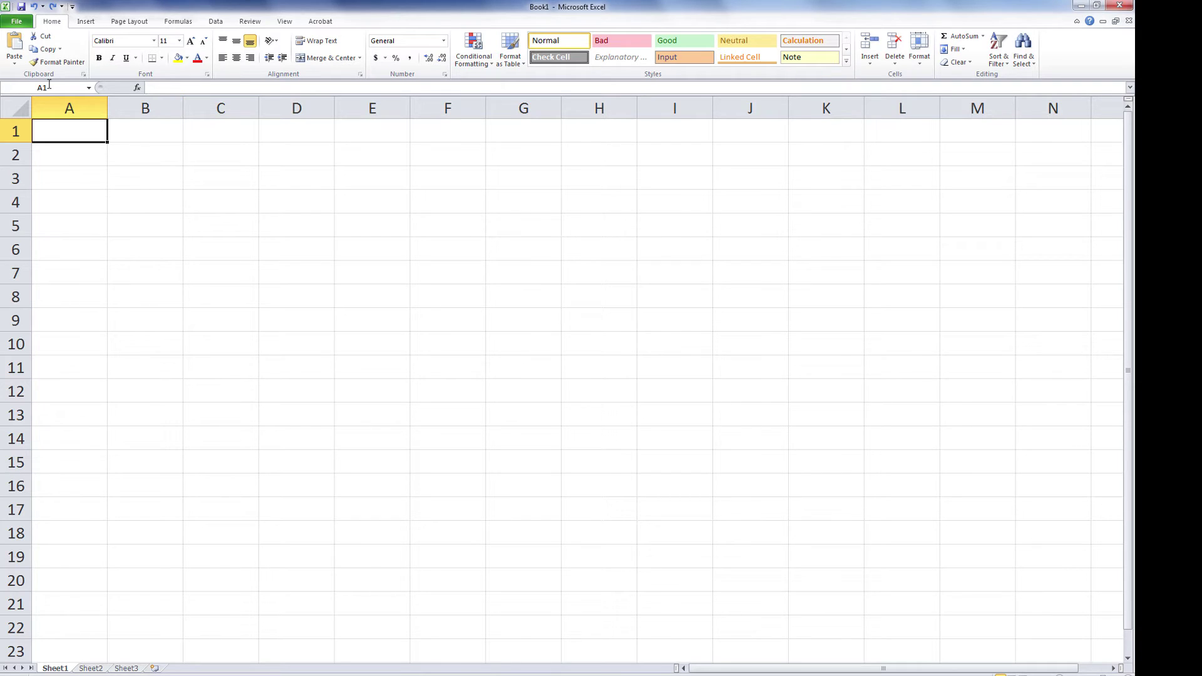
# Paste the LS-means table into Book1 and delete columns D–F (DF, t Value, Pr > |t|)
pyautogui.click(13, 45)
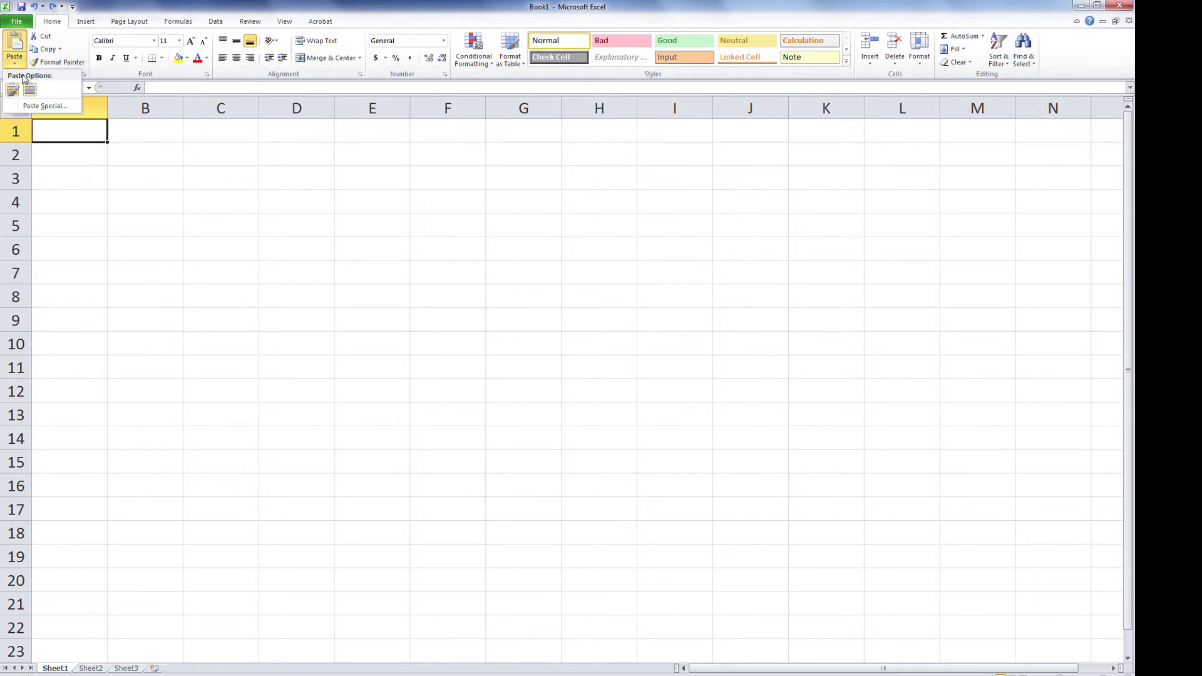
pyautogui.click(44, 252)
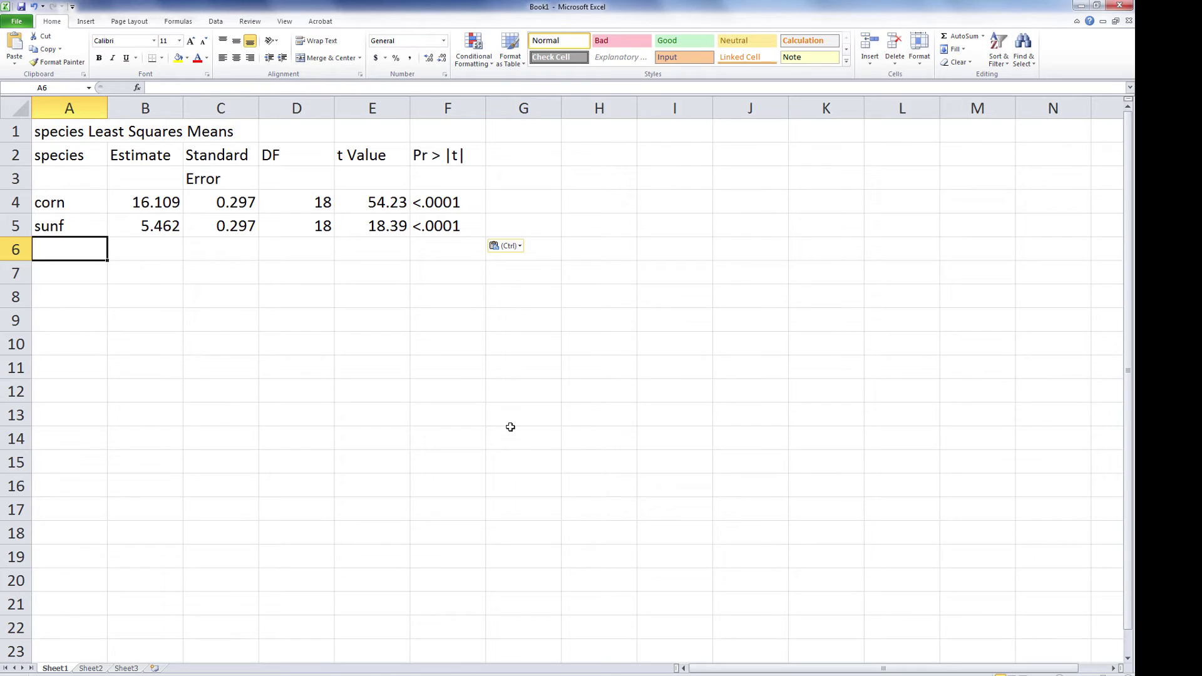
pyautogui.click(298, 108)
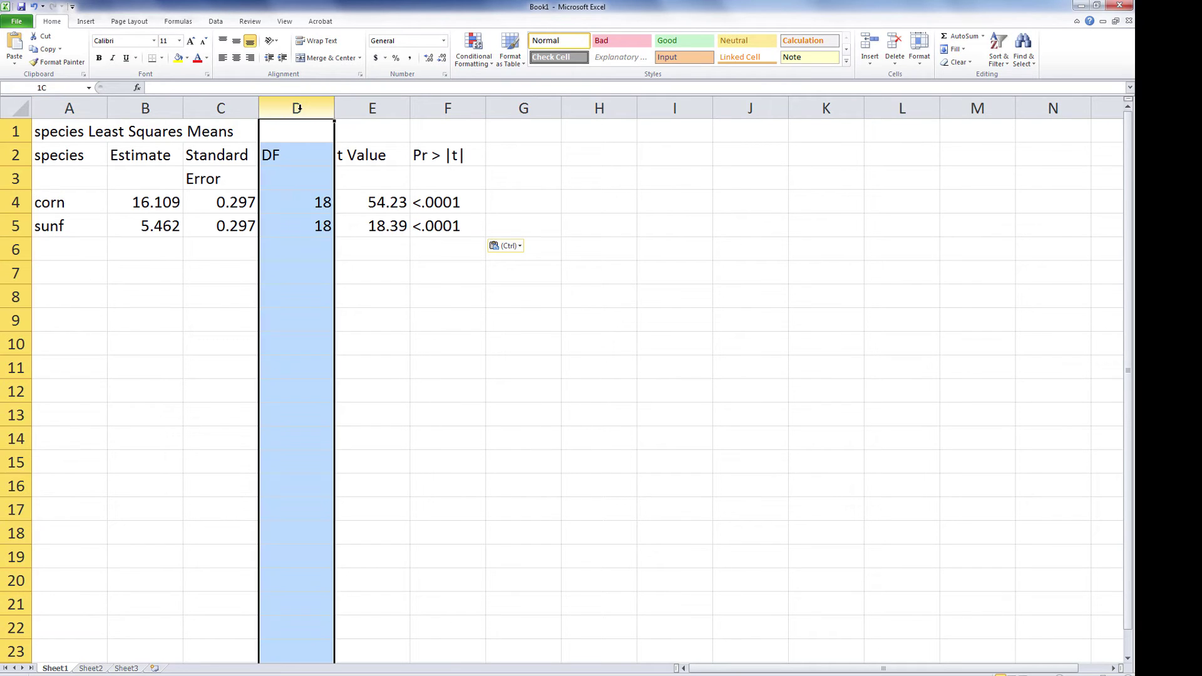
pyautogui.moveTo(297, 109); pyautogui.dragTo(448, 175)
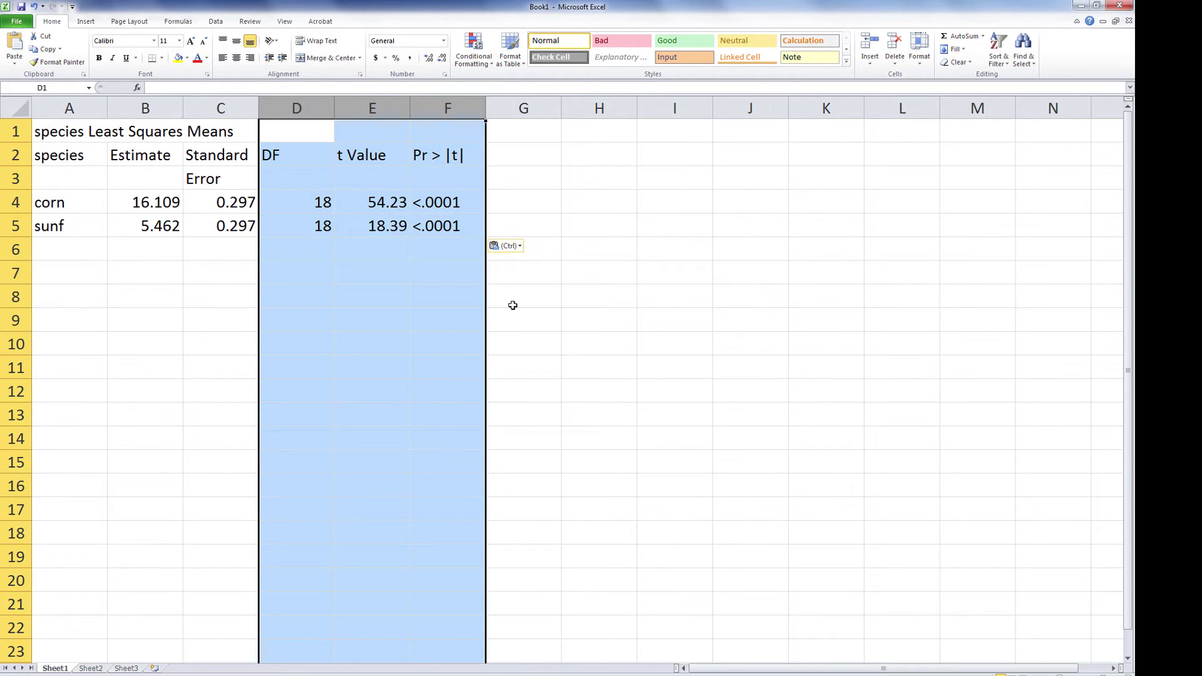
pyautogui.click(895, 45)
# Highlight the two Estimate values (B4:B5) and two Standard Error values (C4:C5), then deselect
pyautogui.click(141, 251)
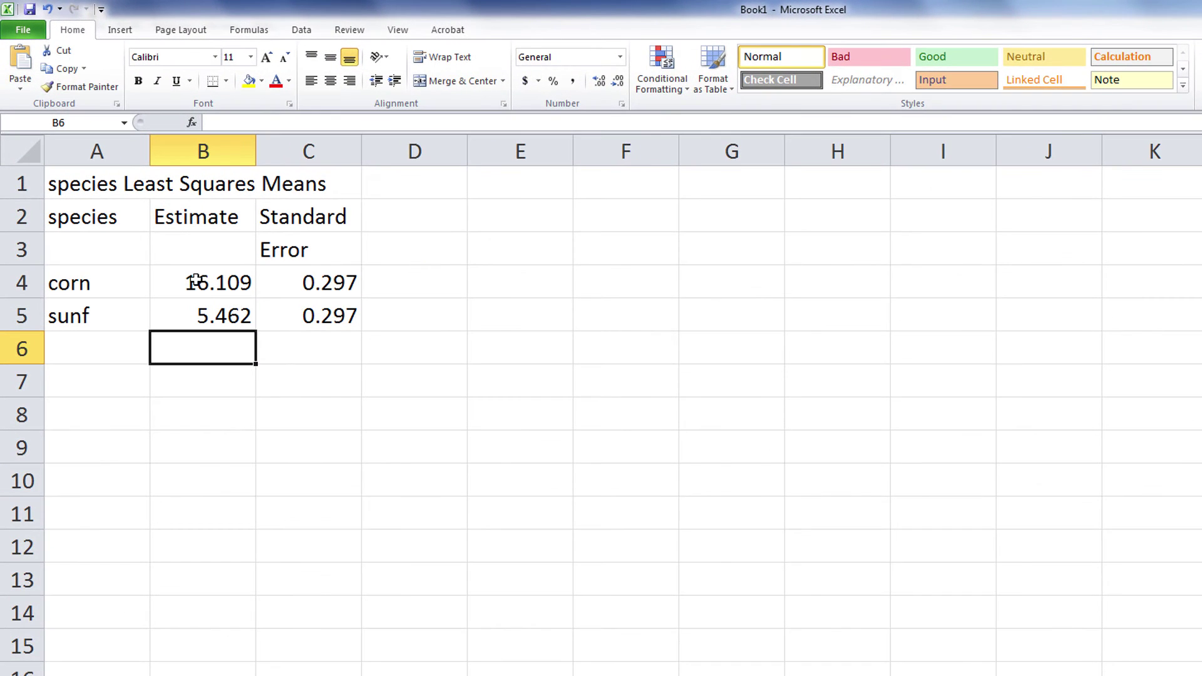
pyautogui.moveTo(195, 281); pyautogui.dragTo(196, 313)
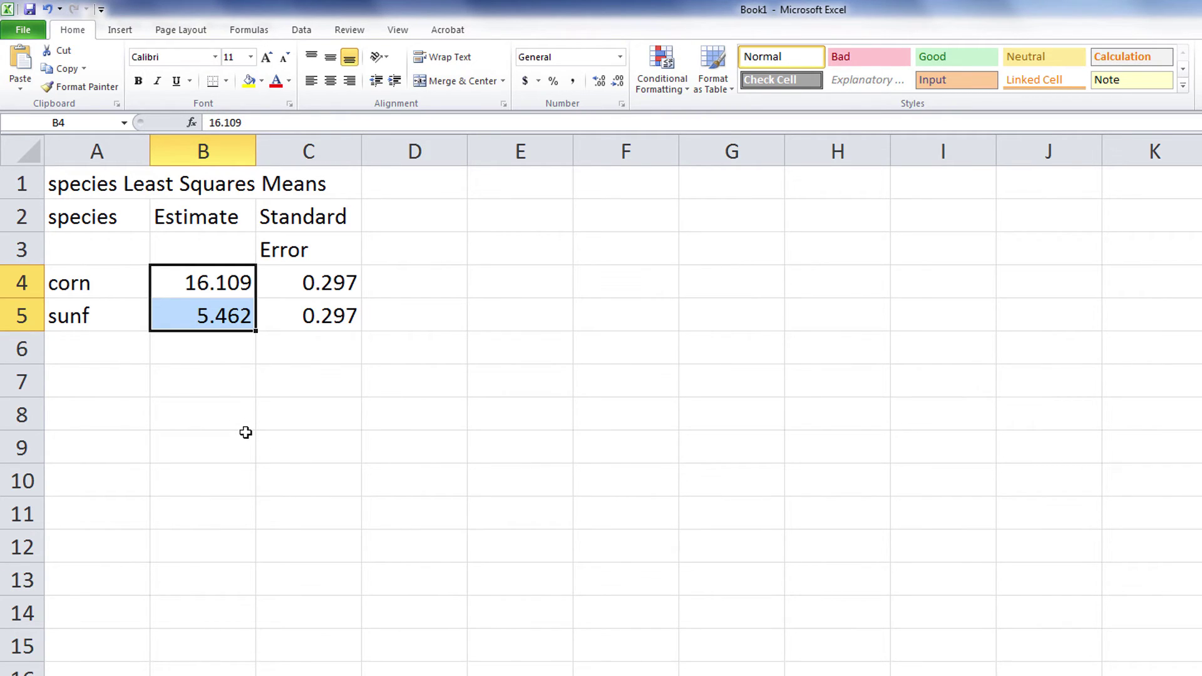
pyautogui.click(193, 352)
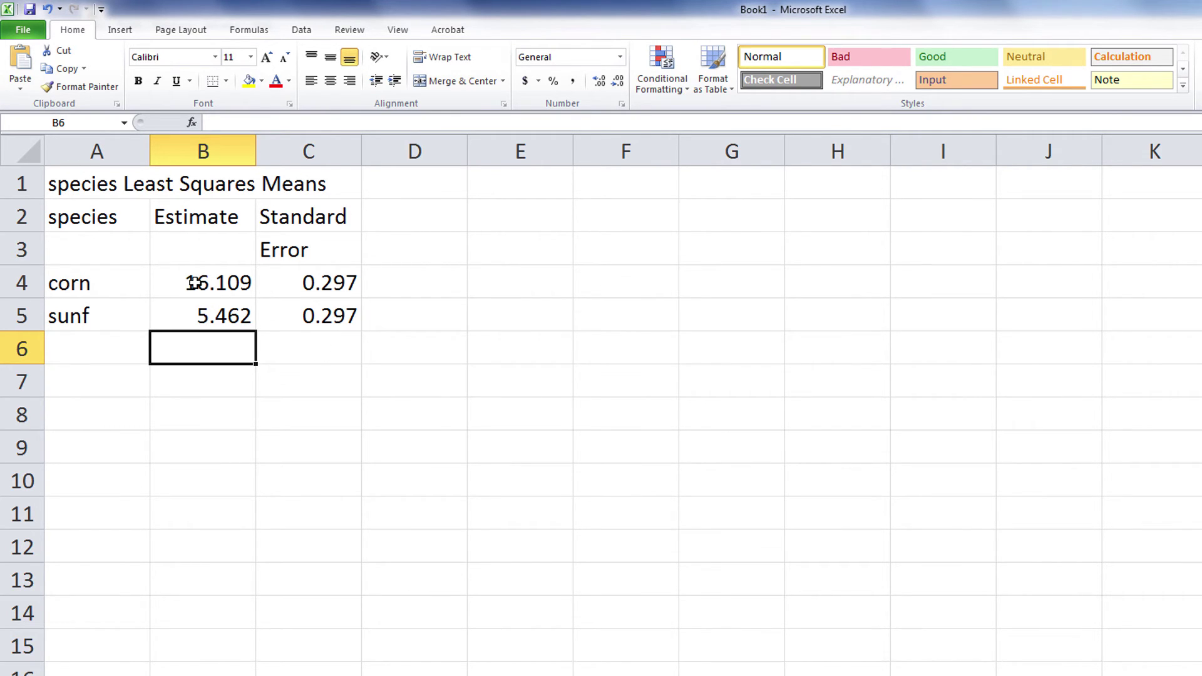
pyautogui.moveTo(194, 283); pyautogui.dragTo(187, 313)
pyautogui.moveTo(311, 289)
pyautogui.mouseDown()
pyautogui.moveTo(316, 281)
pyautogui.moveTo(312, 308)
pyautogui.mouseUp()
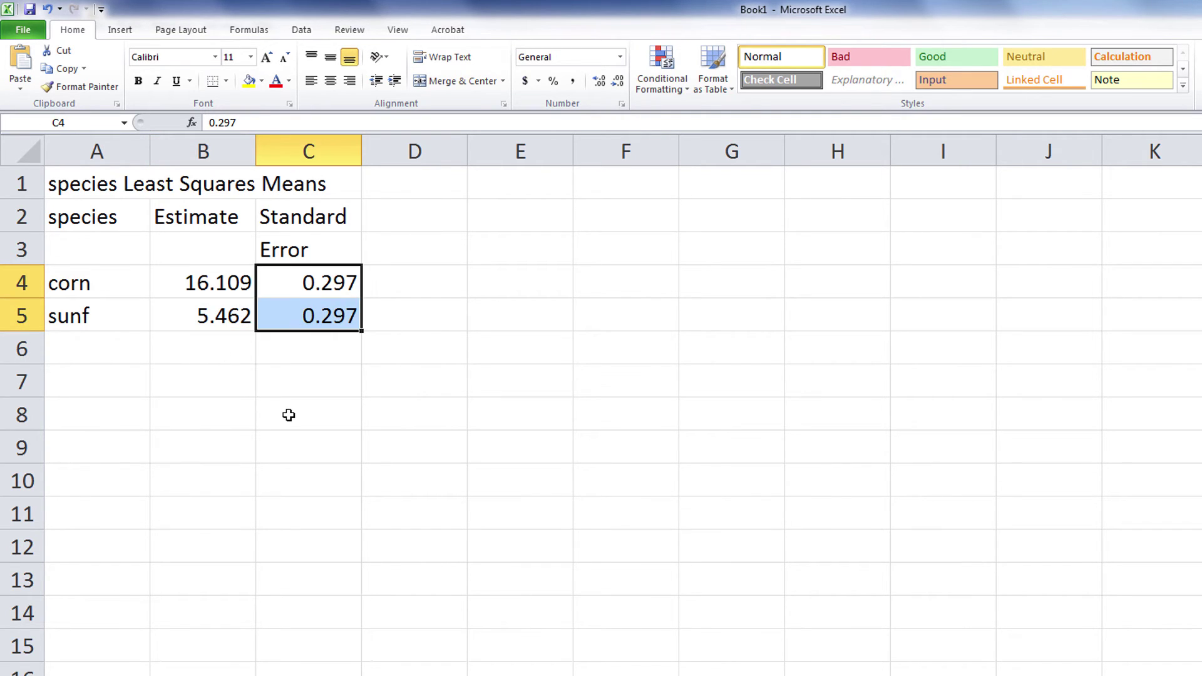
pyautogui.click(203, 349)
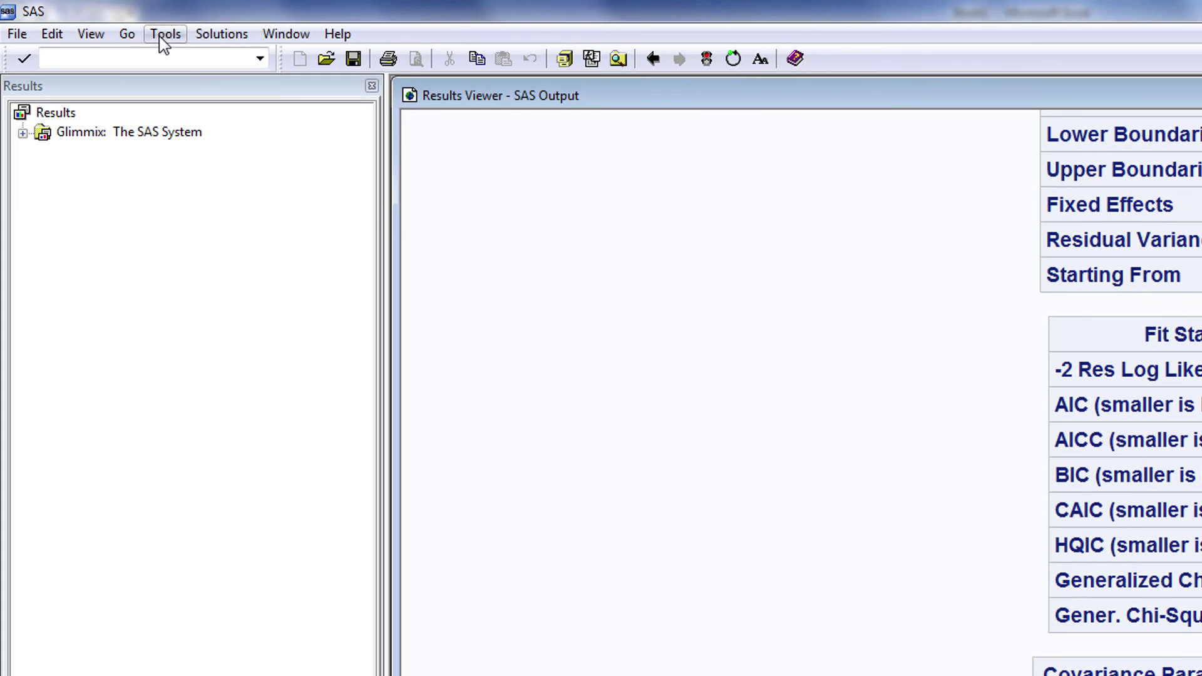
# Change the Results HTML style preference from HTMLBlue to GrayscalePrinter and apply it
pyautogui.click(92, 20)
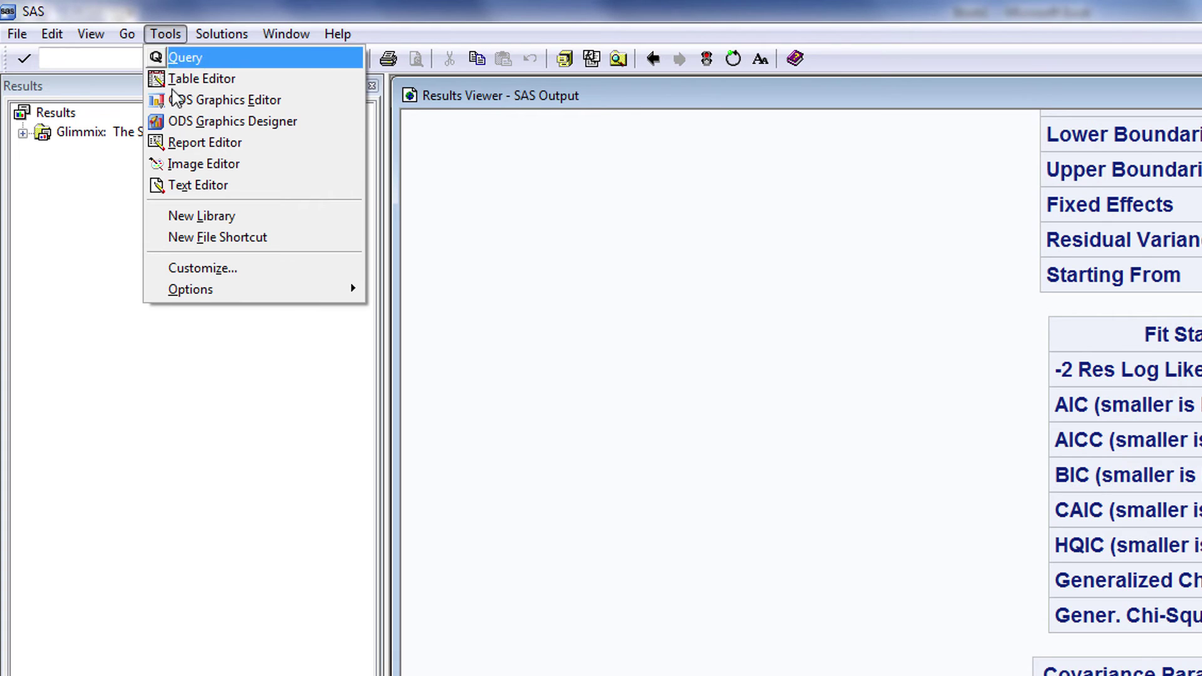
pyautogui.moveTo(194, 296)
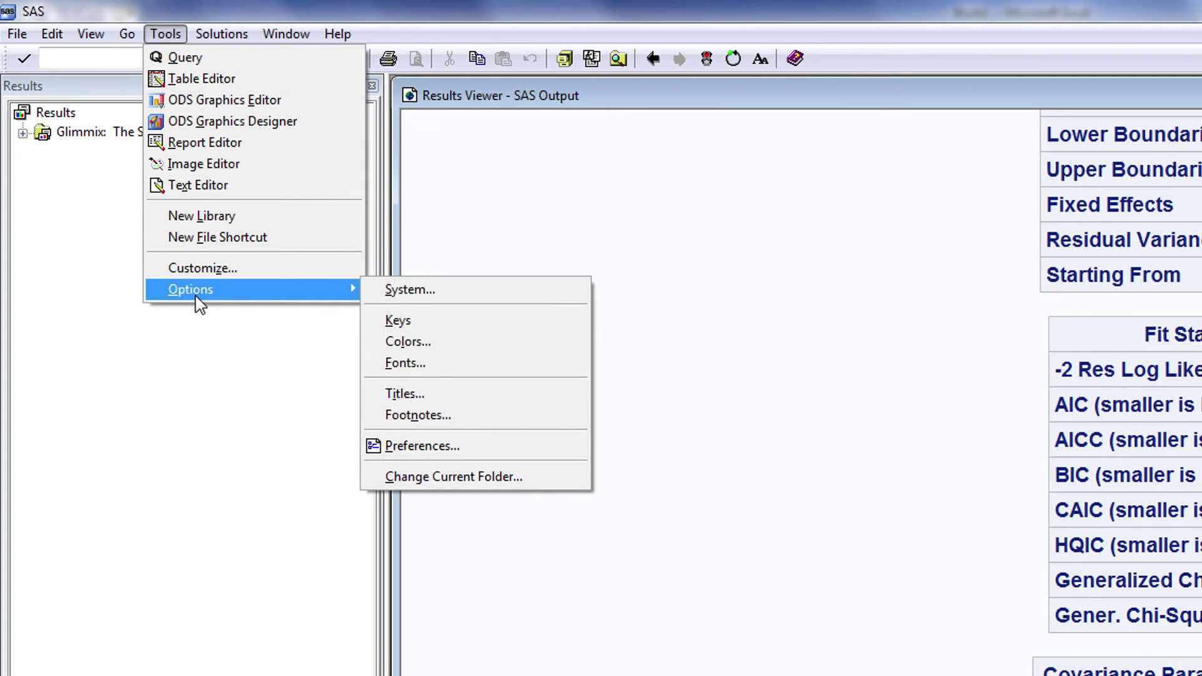
pyautogui.click(421, 448)
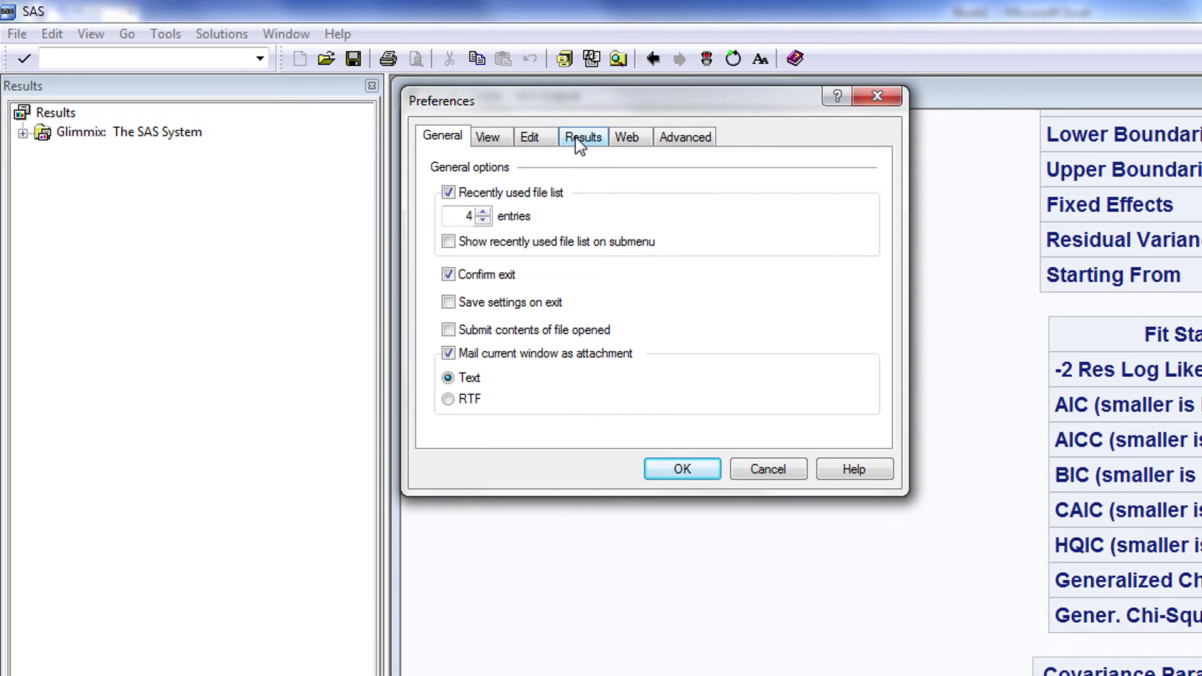
pyautogui.click(579, 144)
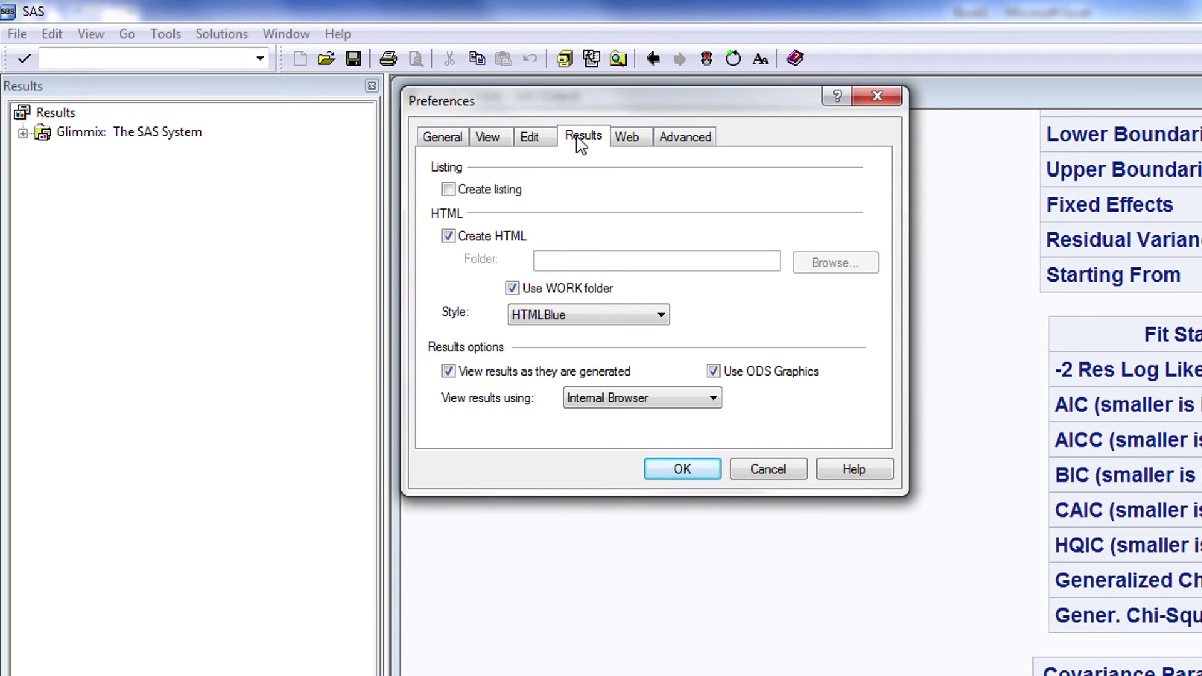
pyautogui.click(662, 315)
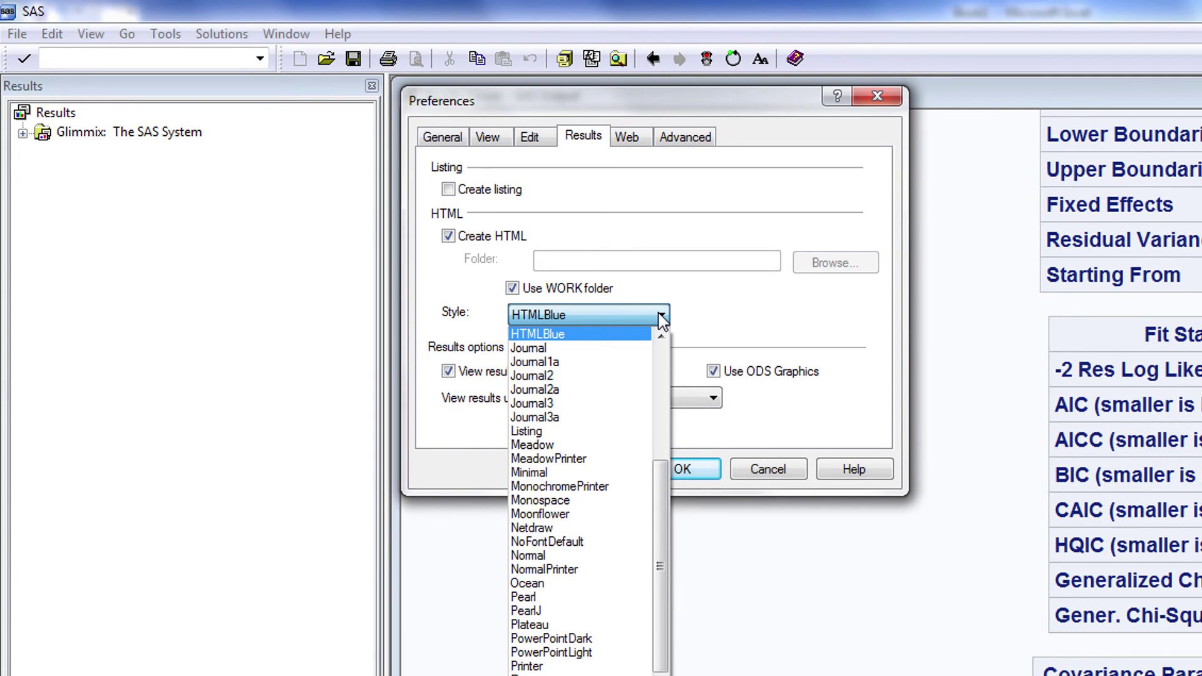
pyautogui.click(661, 337)
pyautogui.click(661, 337)
pyautogui.click(661, 337)
pyautogui.click(661, 337)
pyautogui.click(661, 337)
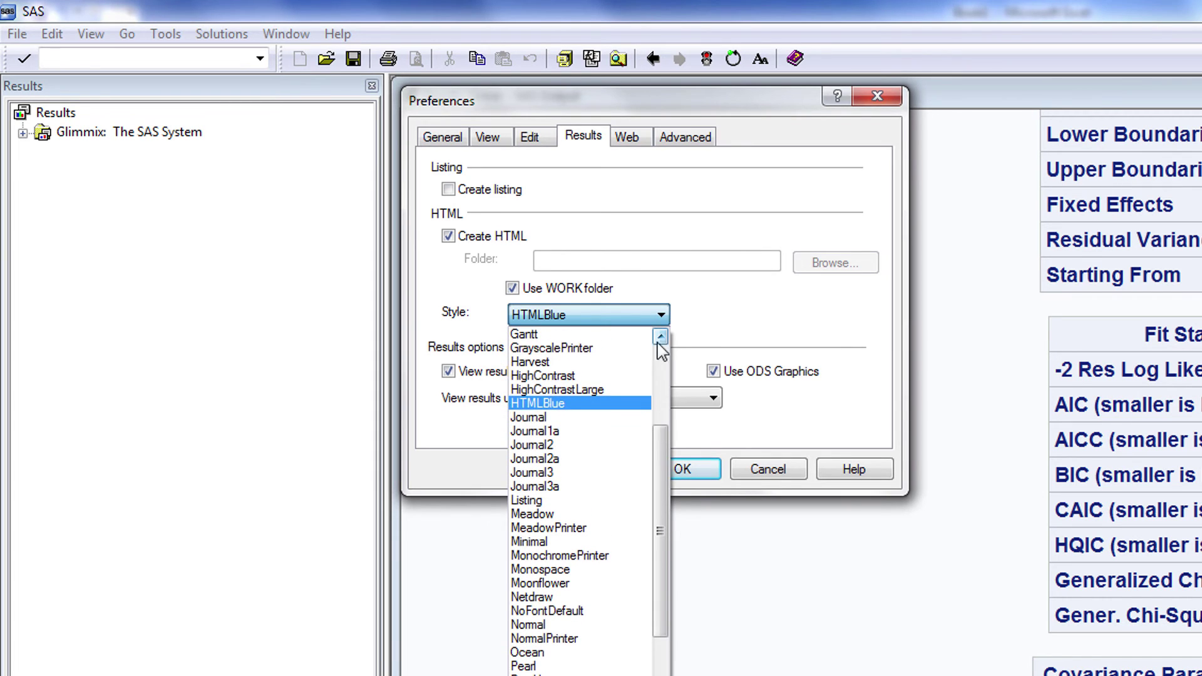
pyautogui.click(576, 349)
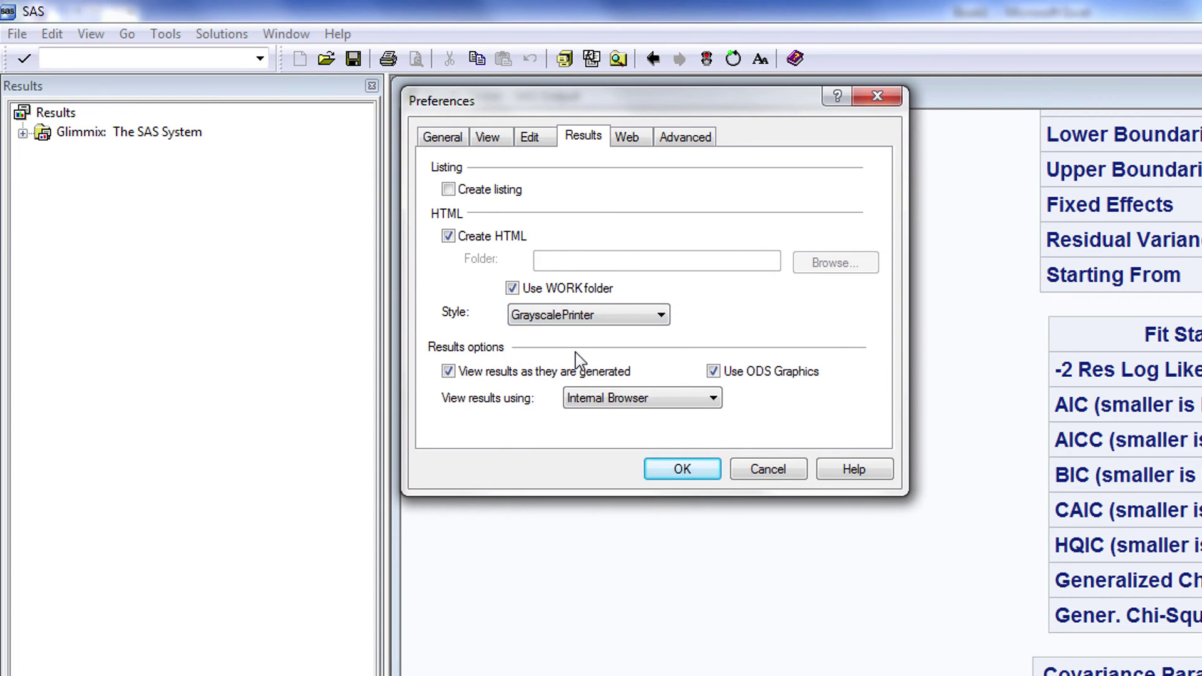
pyautogui.click(682, 470)
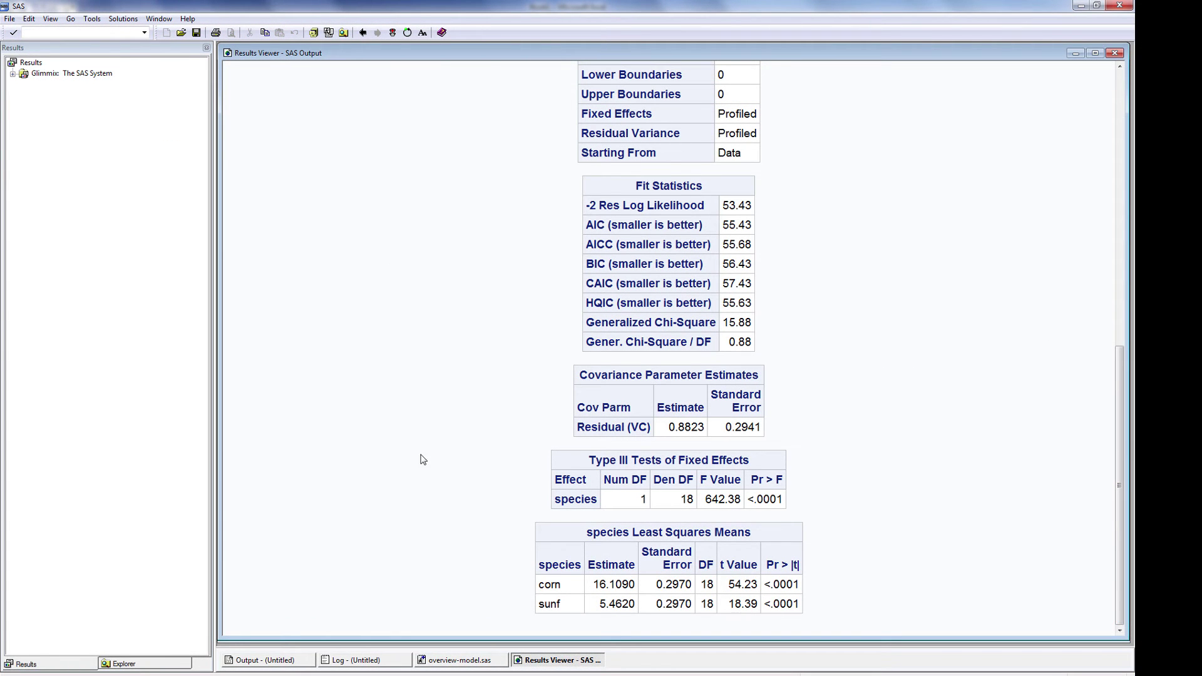
# Resubmit the overview-model.sas program from its editor window
pyautogui.click(463, 661)
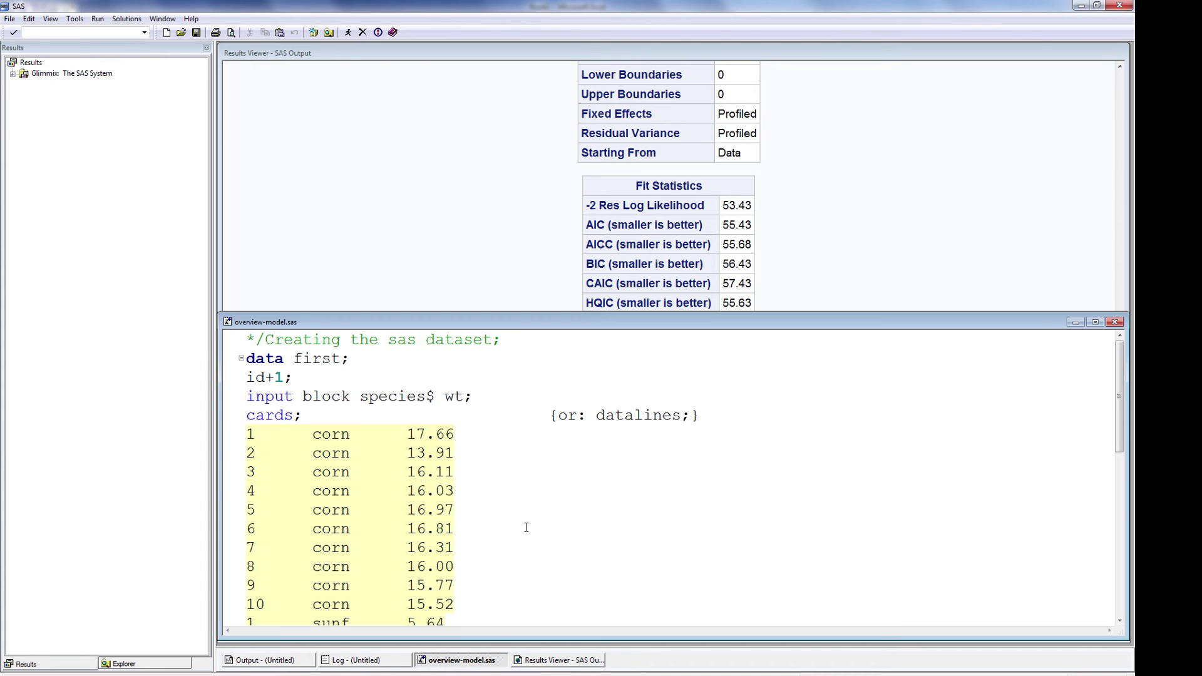
pyautogui.click(348, 33)
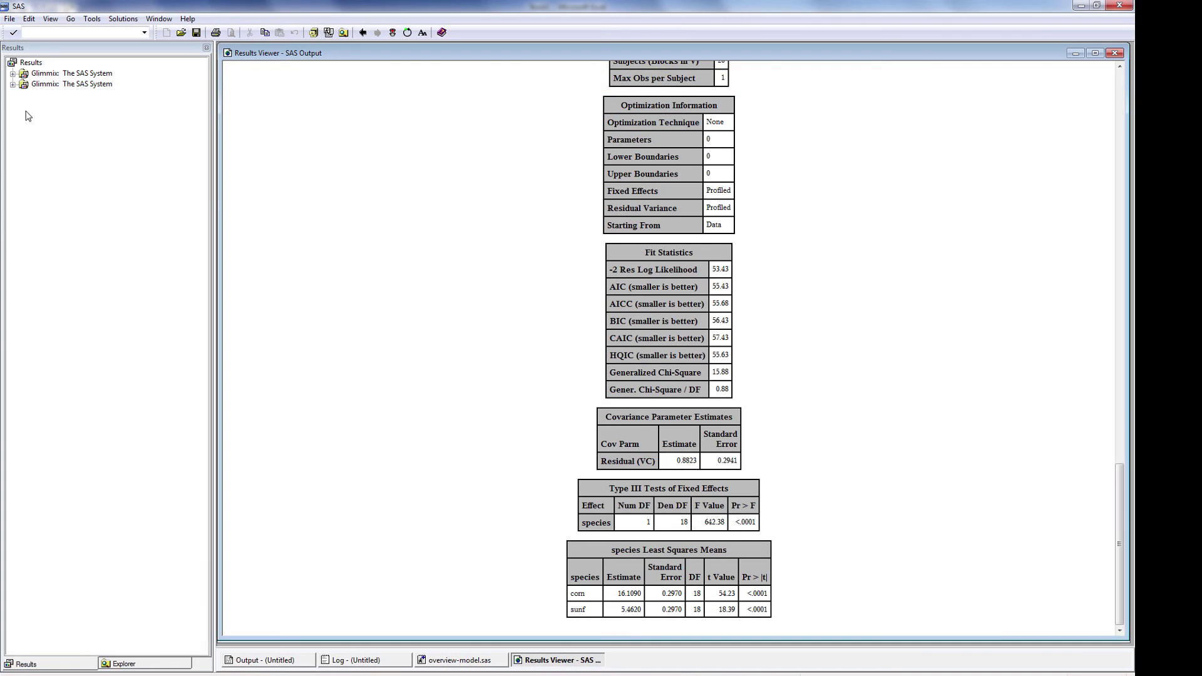
# Expand both Glimmix runs in the Results tree and view each run's species LS-Means table
pyautogui.click(12, 74)
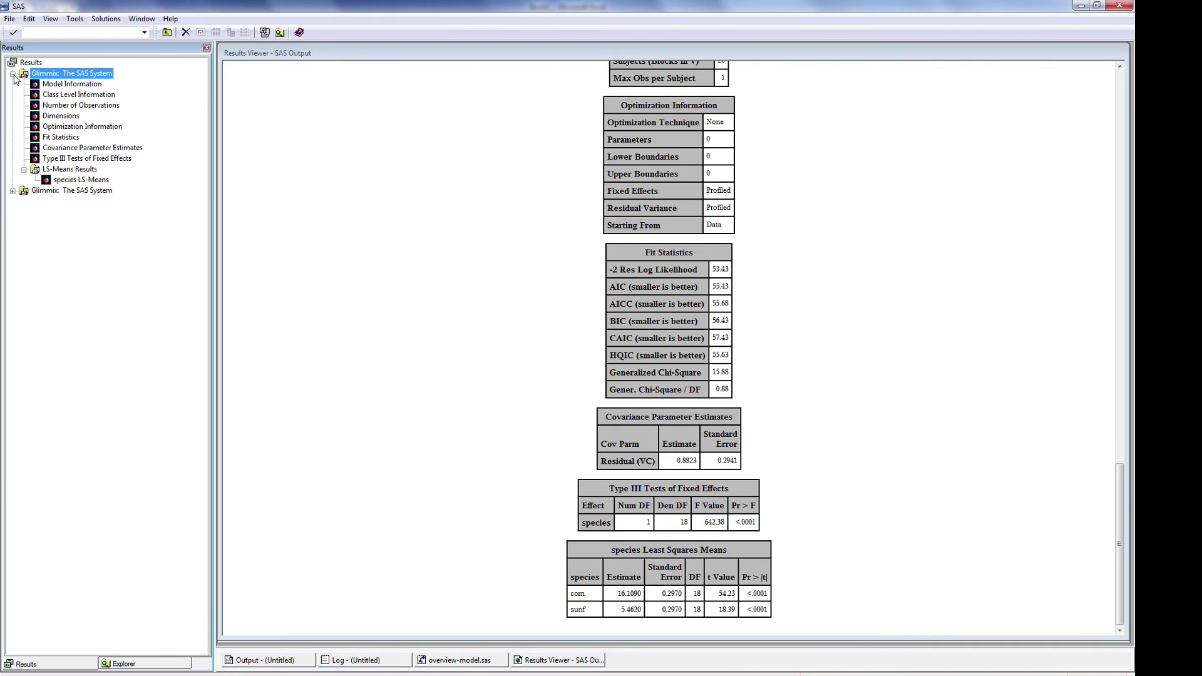
pyautogui.doubleClick(75, 180)
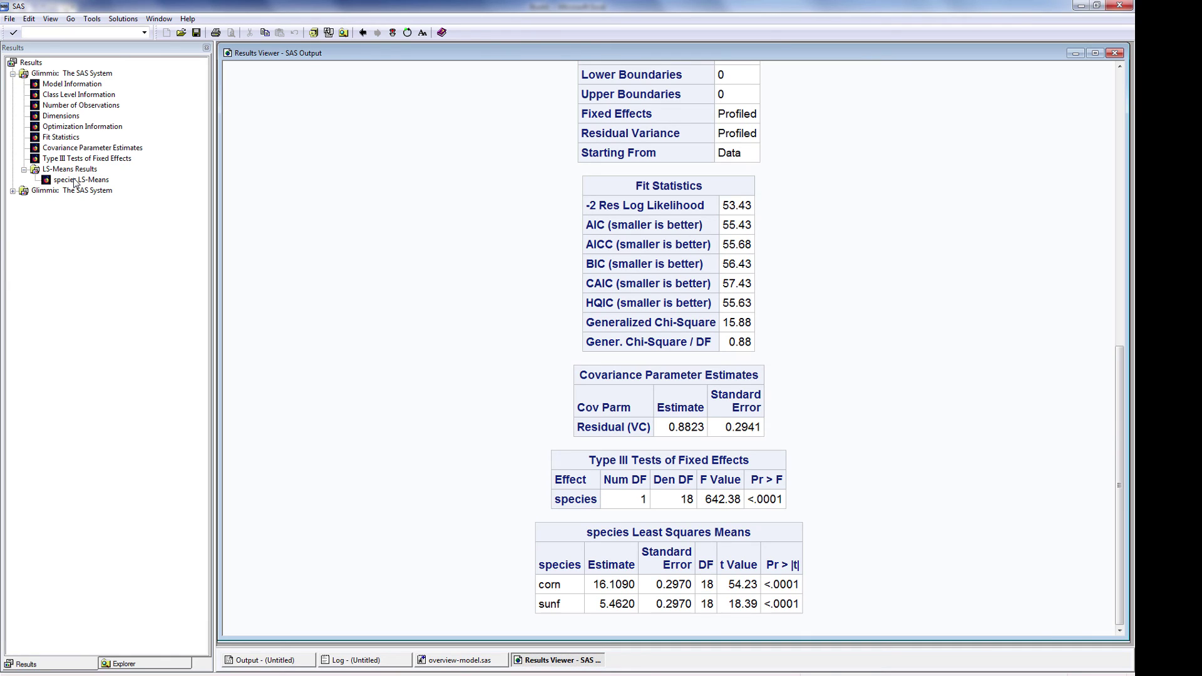
pyautogui.click(13, 191)
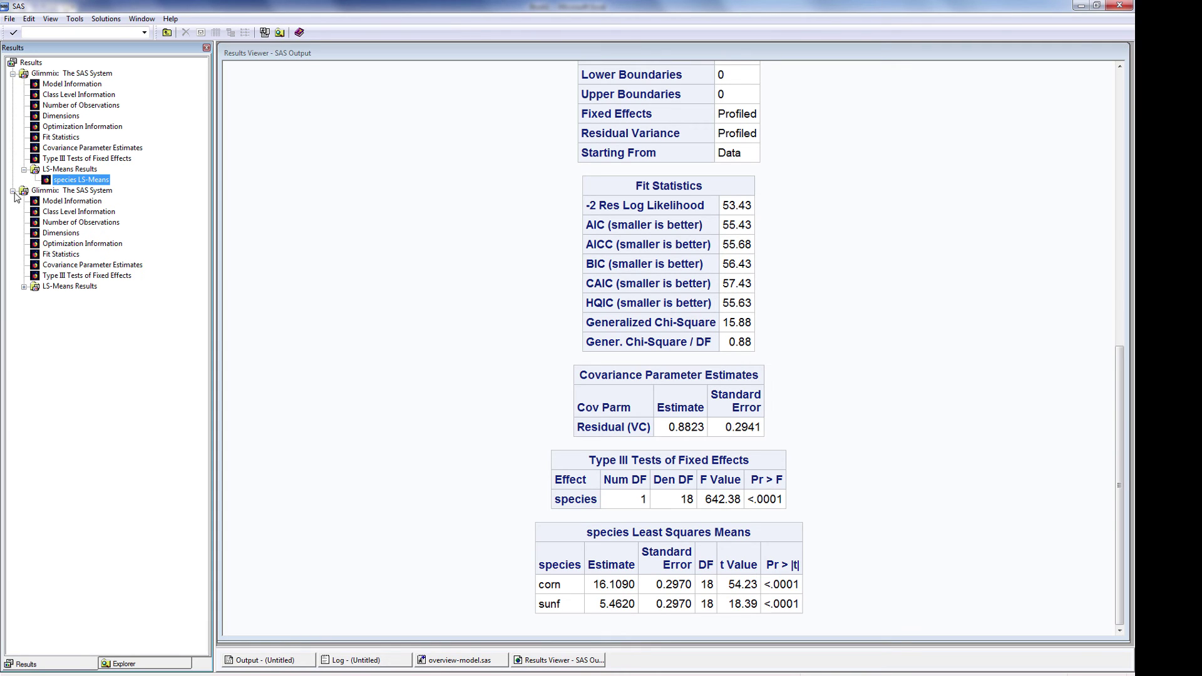
pyautogui.click(80, 287)
pyautogui.click(24, 287)
pyautogui.doubleClick(77, 298)
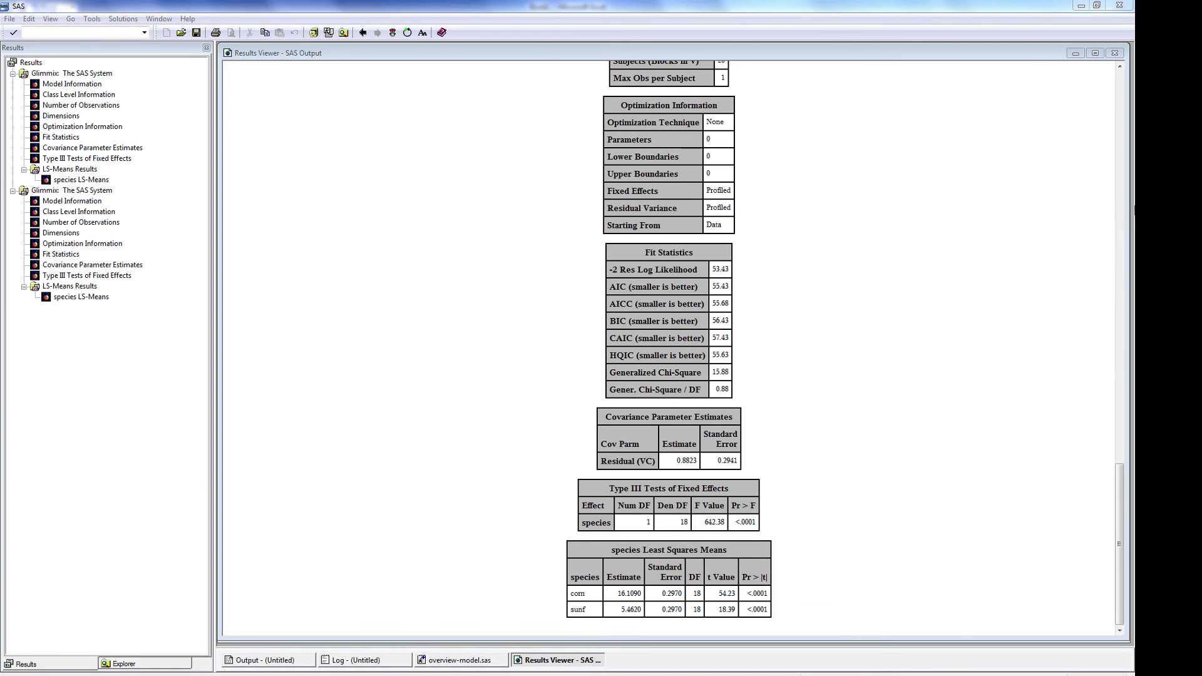
pyautogui.click(1115, 53)
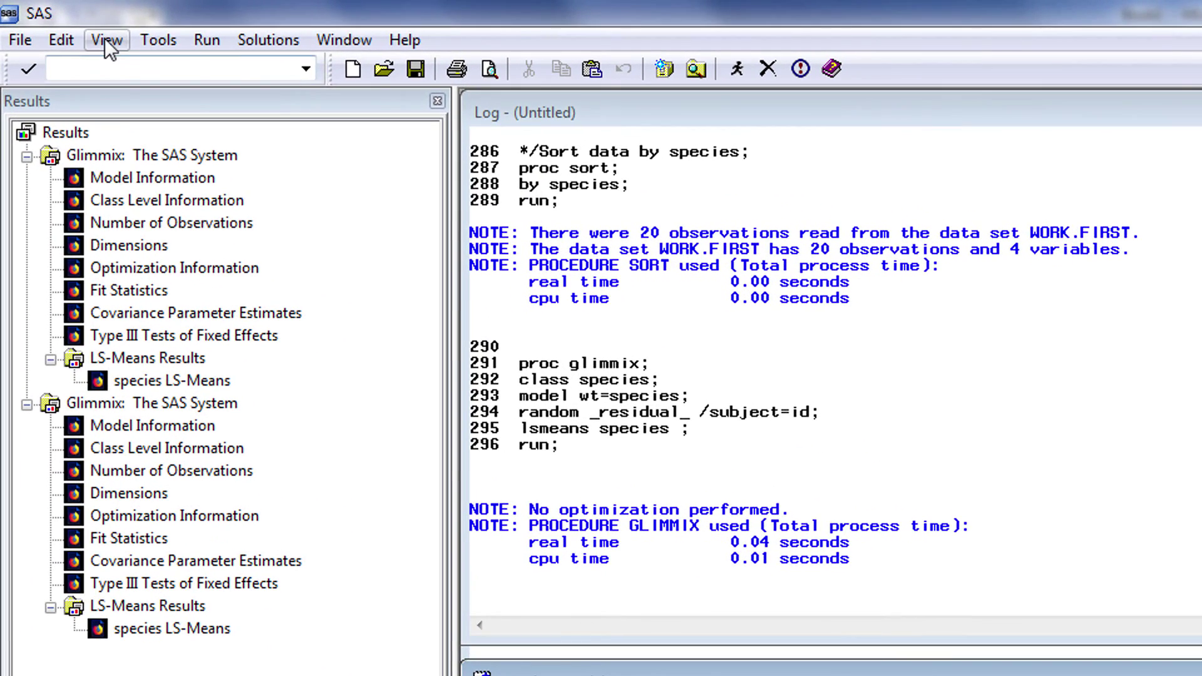
pyautogui.click(49, 17)
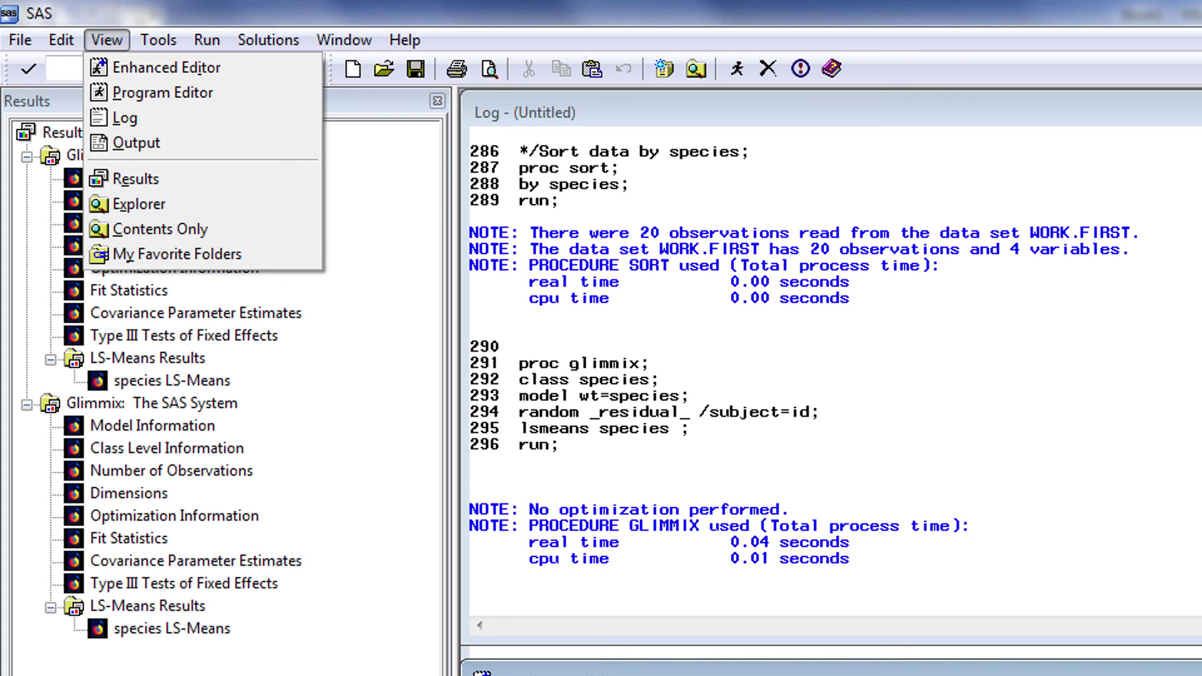
pyautogui.press('r')
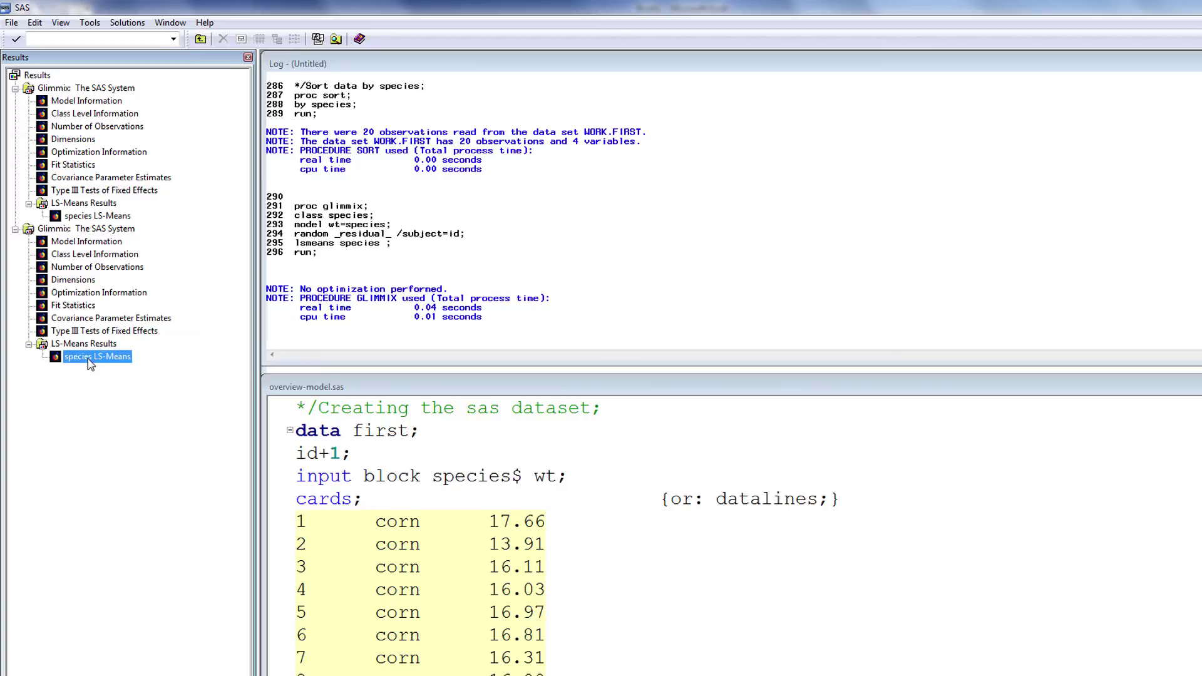
pyautogui.doubleClick(164, 601)
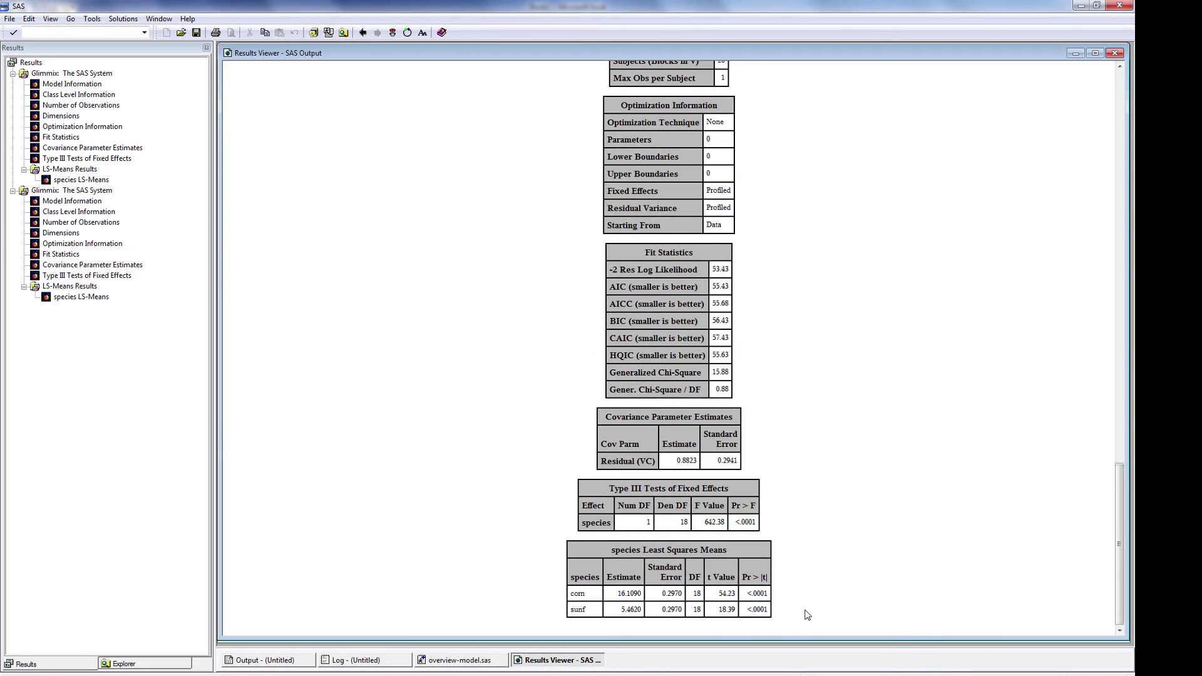